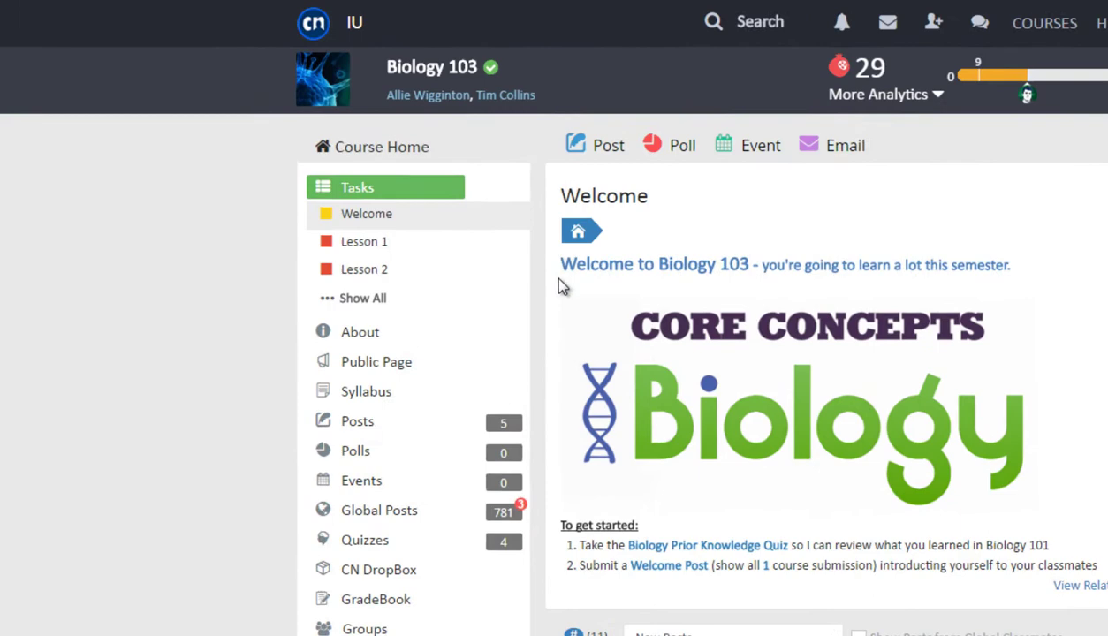
Show the course's full task list and open the Cell Quiz task.
left_click(518, 224)
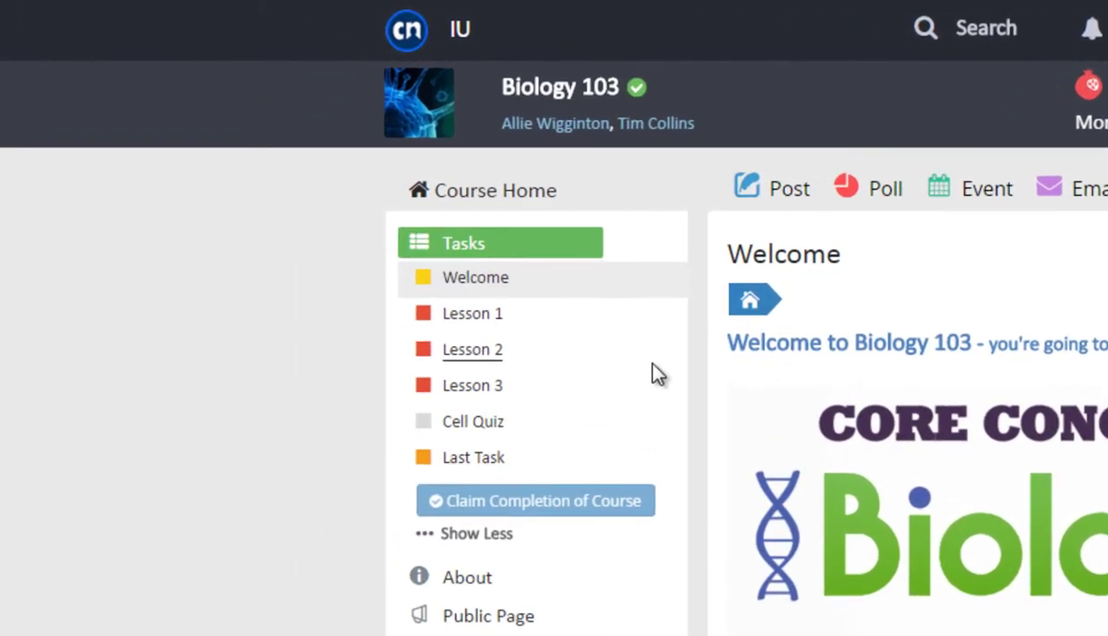
left_click(506, 433)
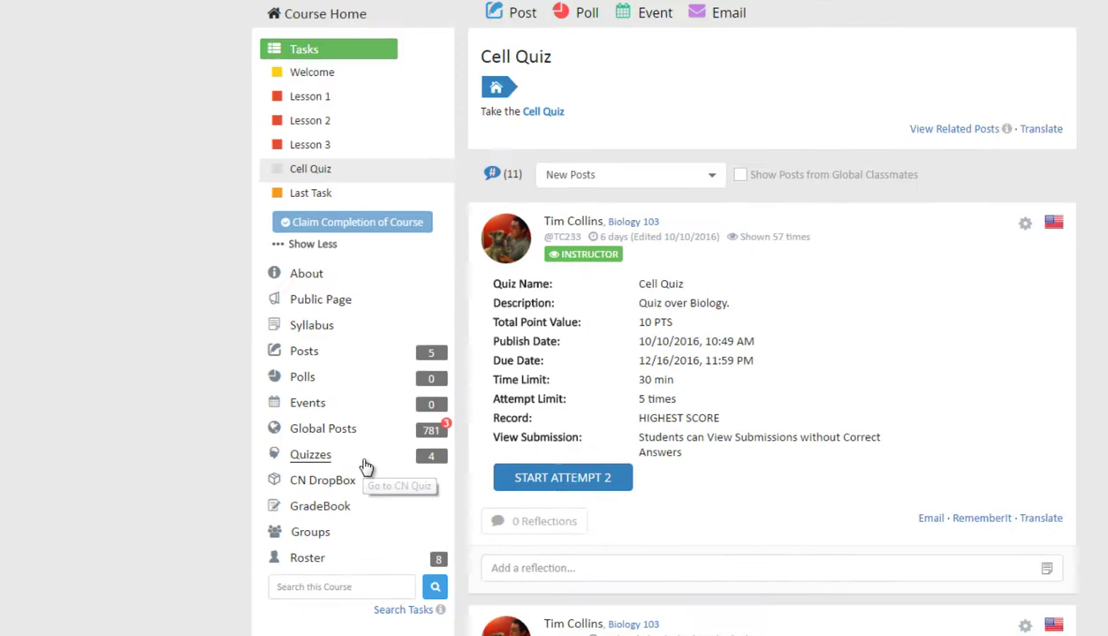
Open the Cell Quiz details from the Quiz Attempt Status table on the Quizzes page.
left_click(545, 429)
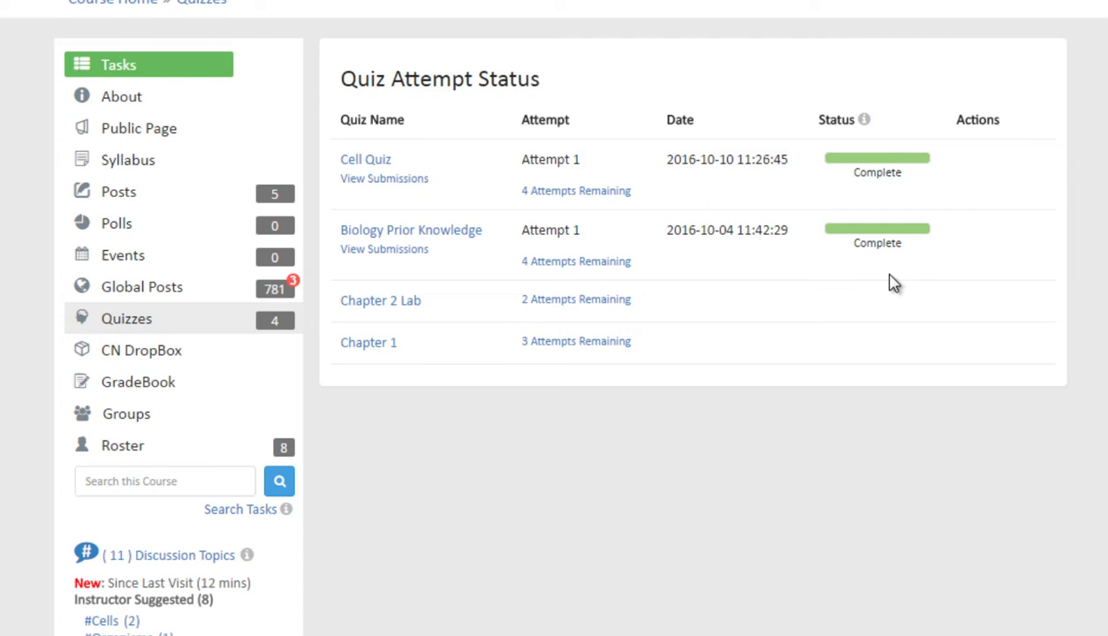
left_click(389, 166)
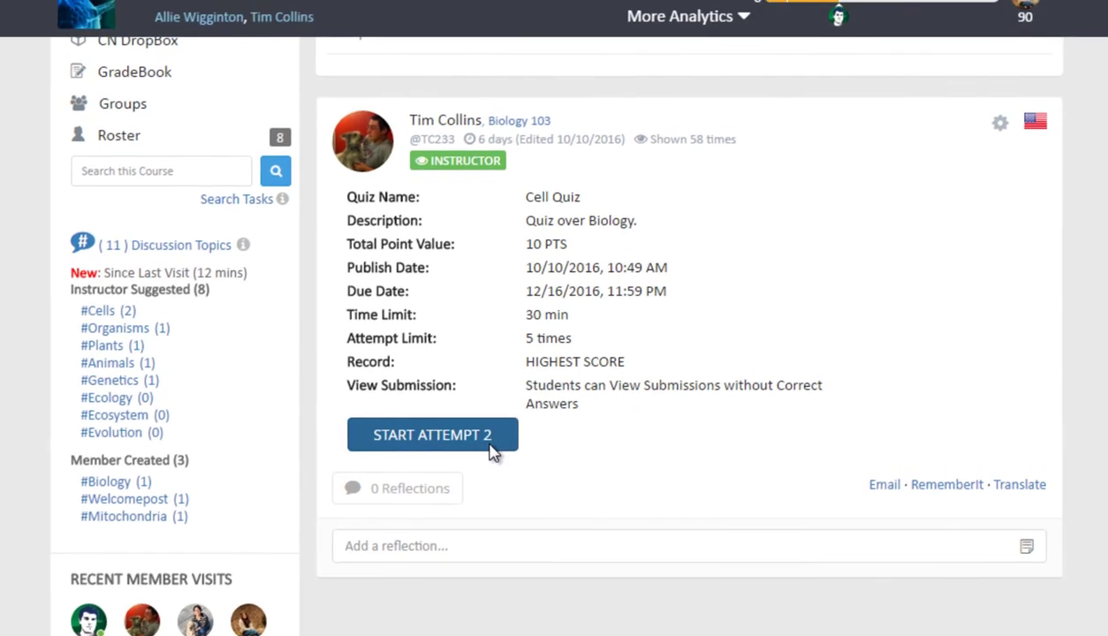
Start Cell Quiz attempt 2 and answer Question 1 Mitochondria and Question 2 False.
left_click(492, 452)
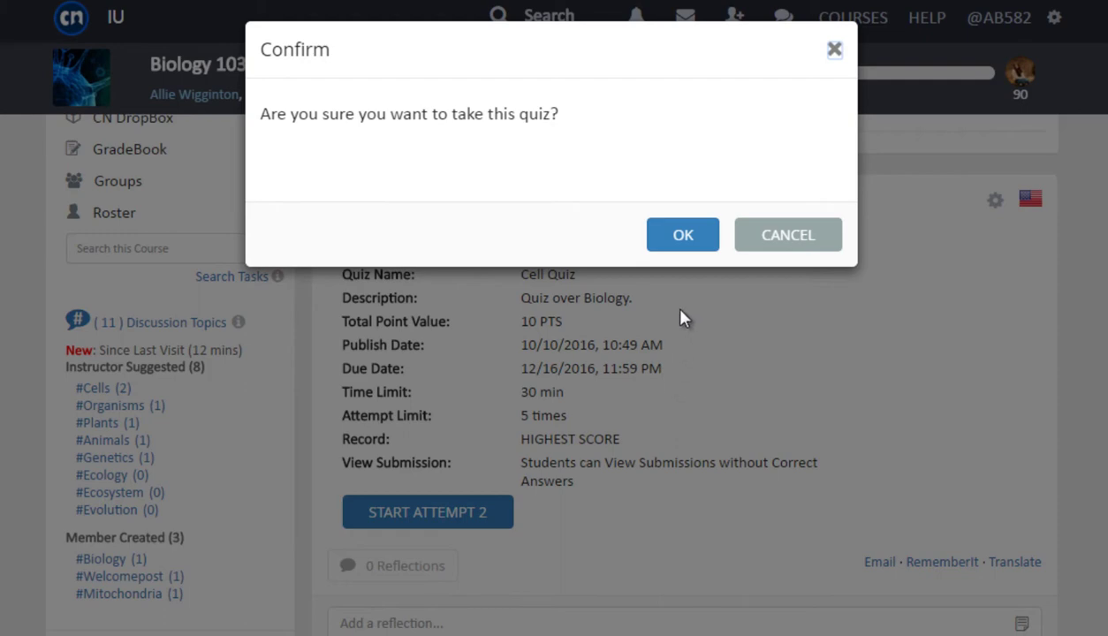
left_click(697, 240)
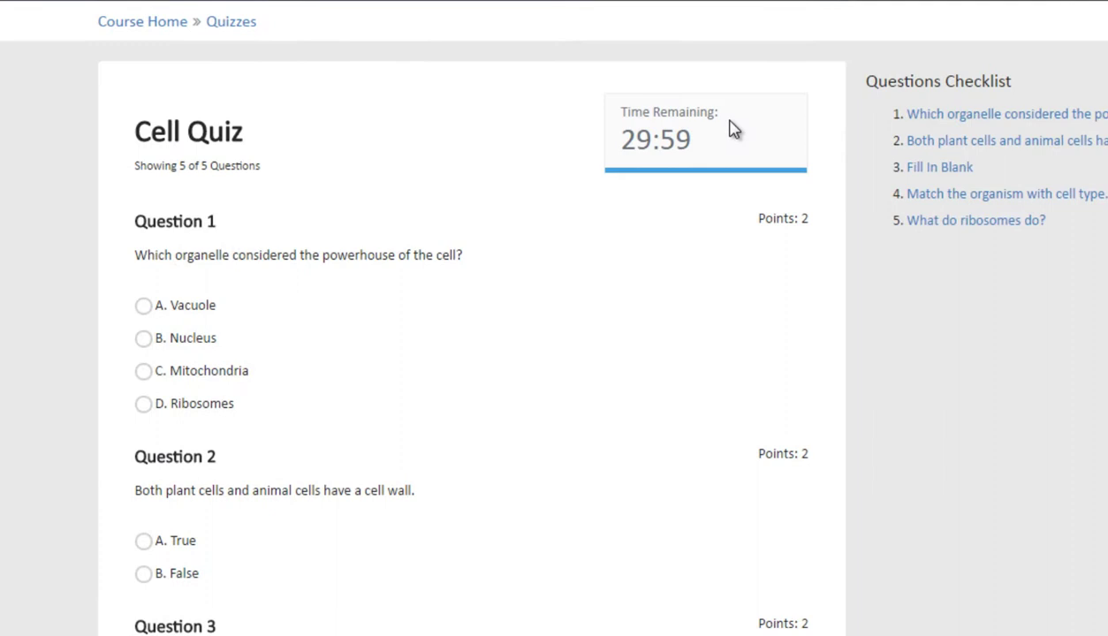
scroll(446, 296, "down", 2)
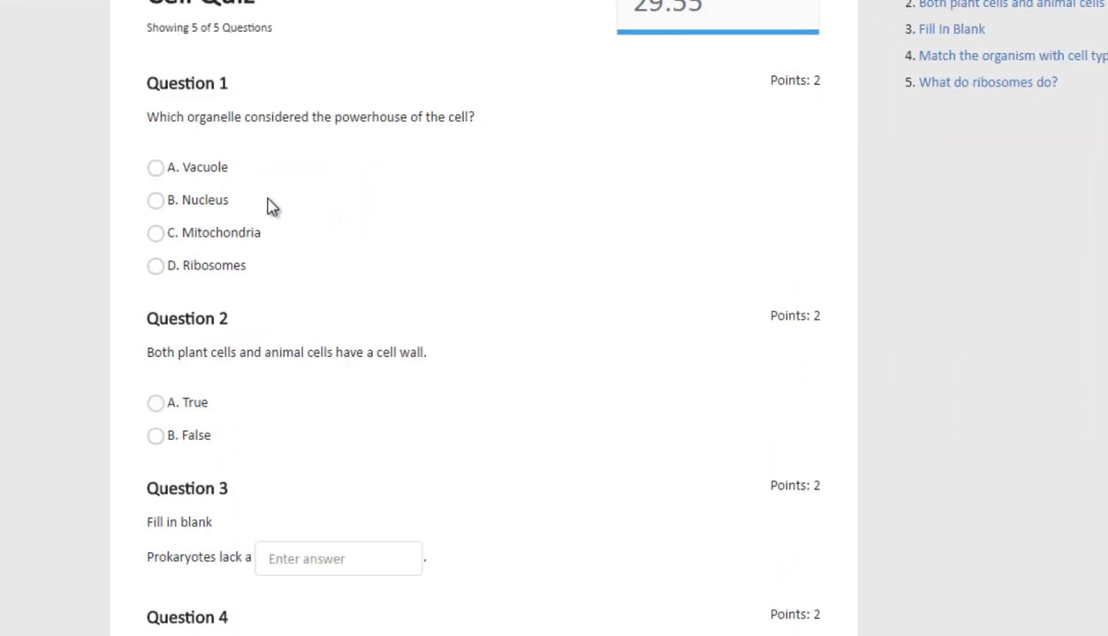
left_click(155, 233)
left_click(175, 436)
Answer Question 3 'nucleus', match Question 4 B/A, and write 'Riboosomes produce proteins' for Question 5.
scroll(265, 463, "down", 1)
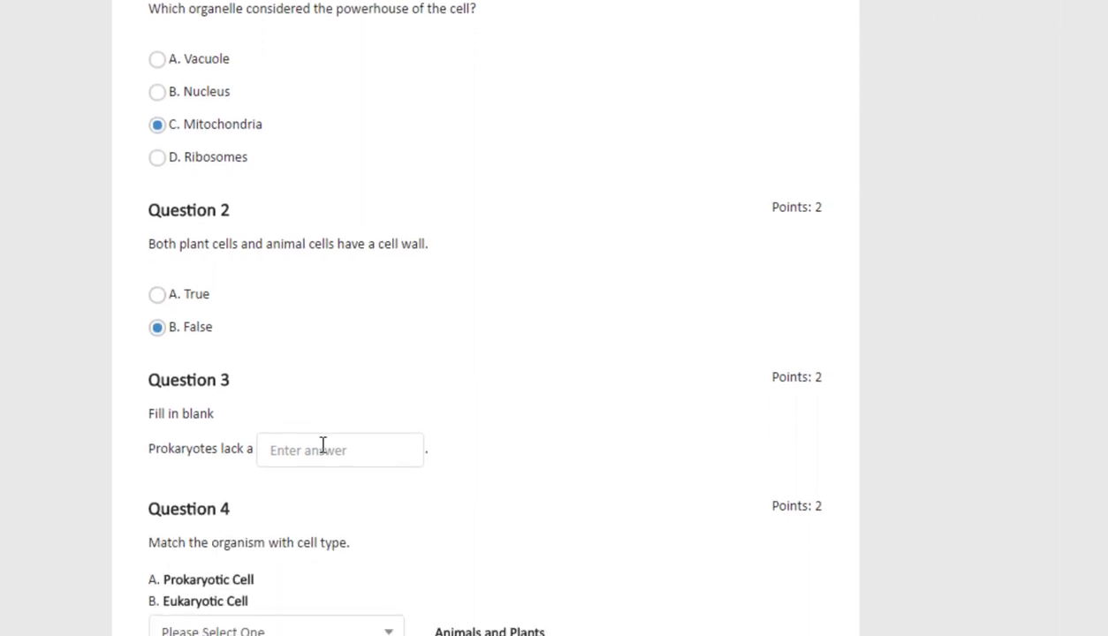
left_click(323, 446)
type("nucleus")
left_click(545, 396)
scroll(544, 396, "down", 2)
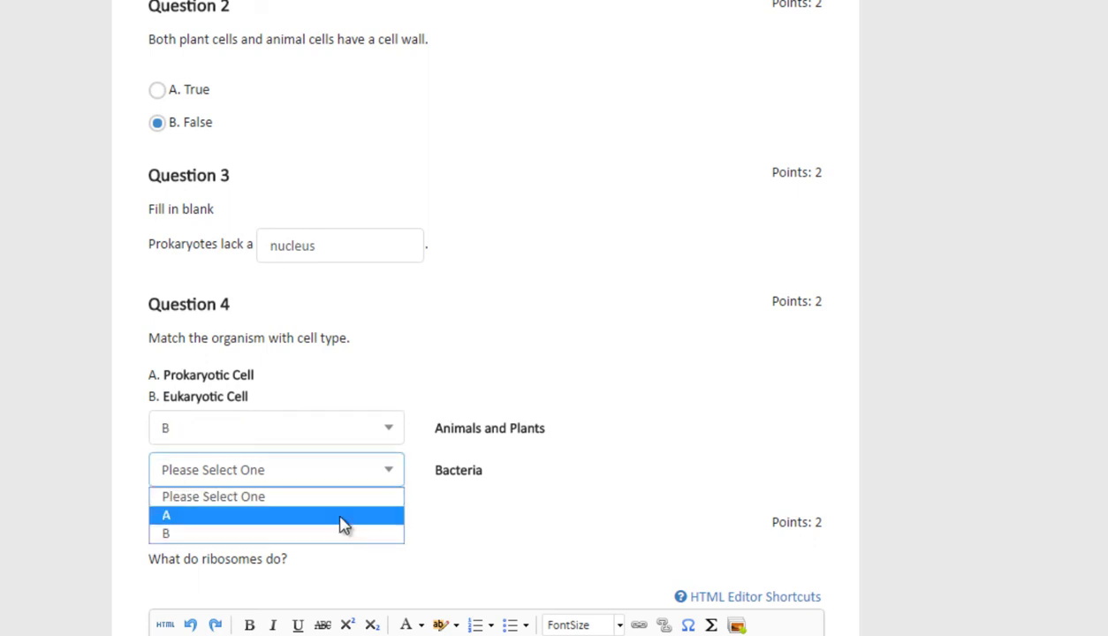
left_click(343, 519)
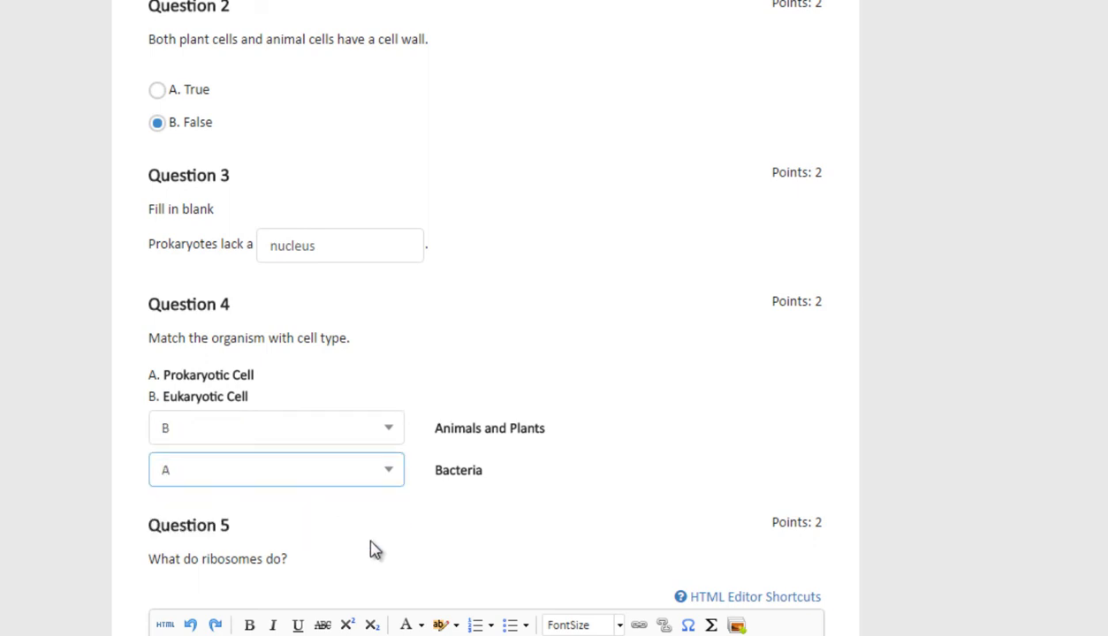
key("Tab")
type("Ribo")
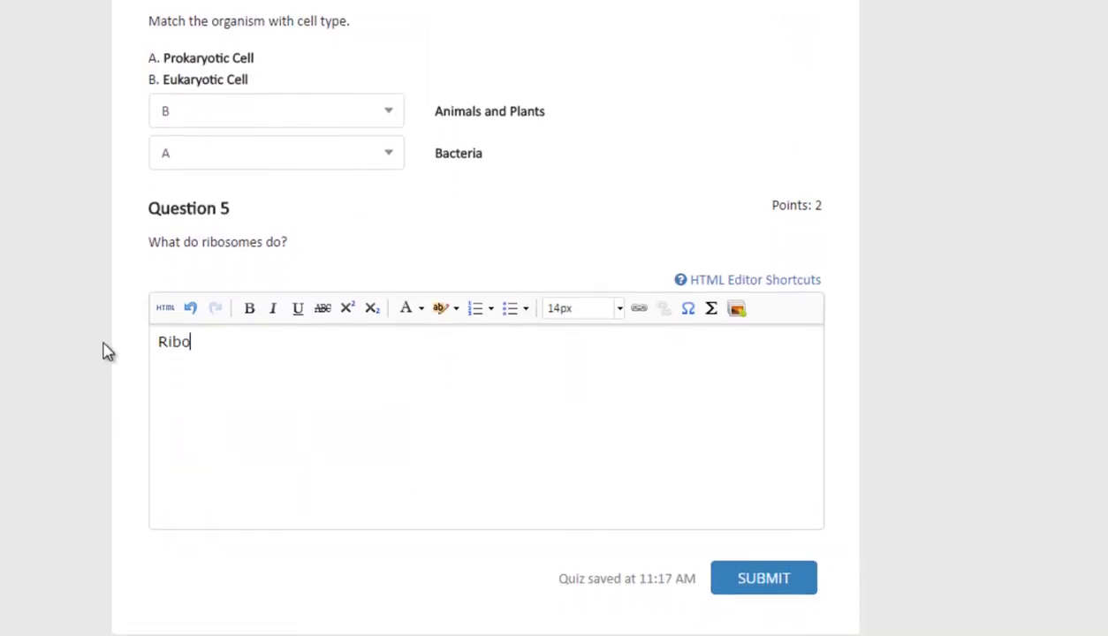
type("osomes produce proteins")
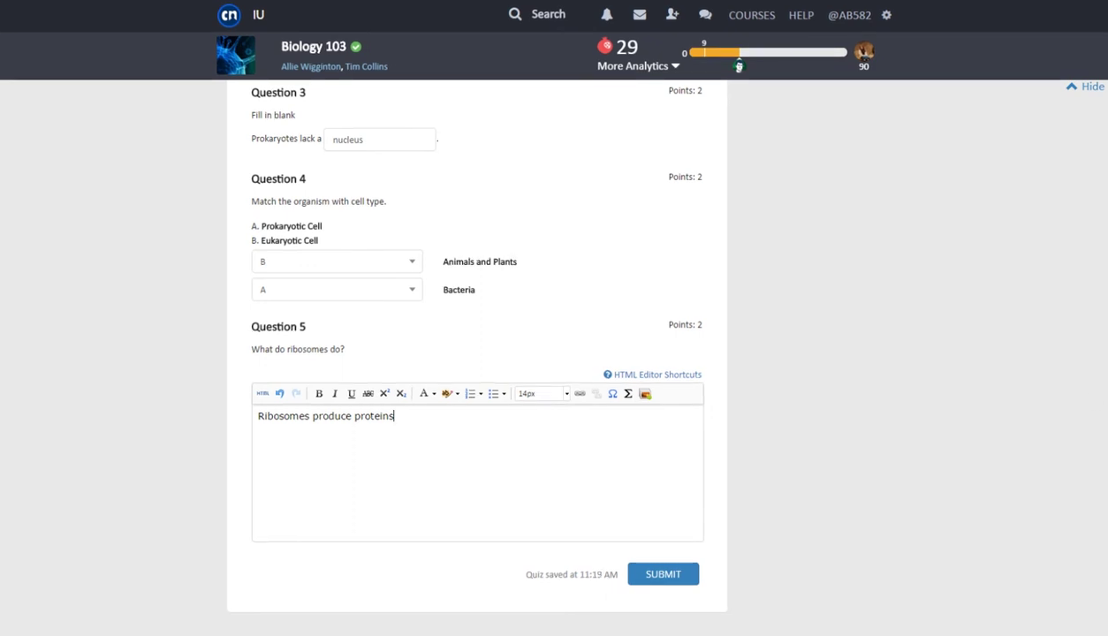
Leave the unfinished quiz attempt for the Biology 103 course home, confirming both prompts.
scroll(1104, 238, "up", 5)
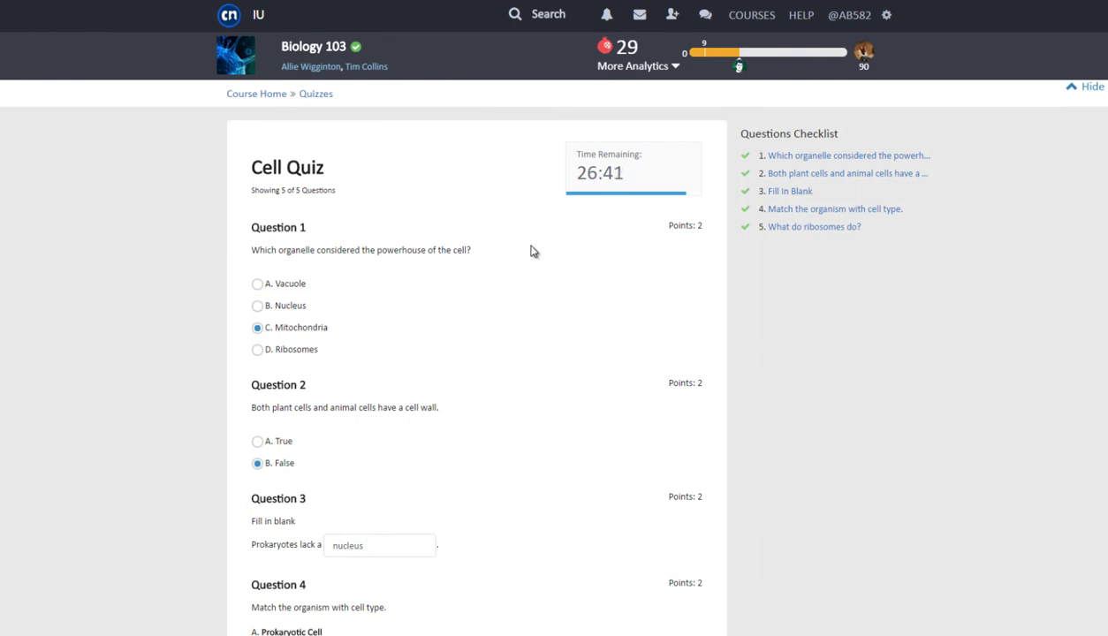
left_click(277, 94)
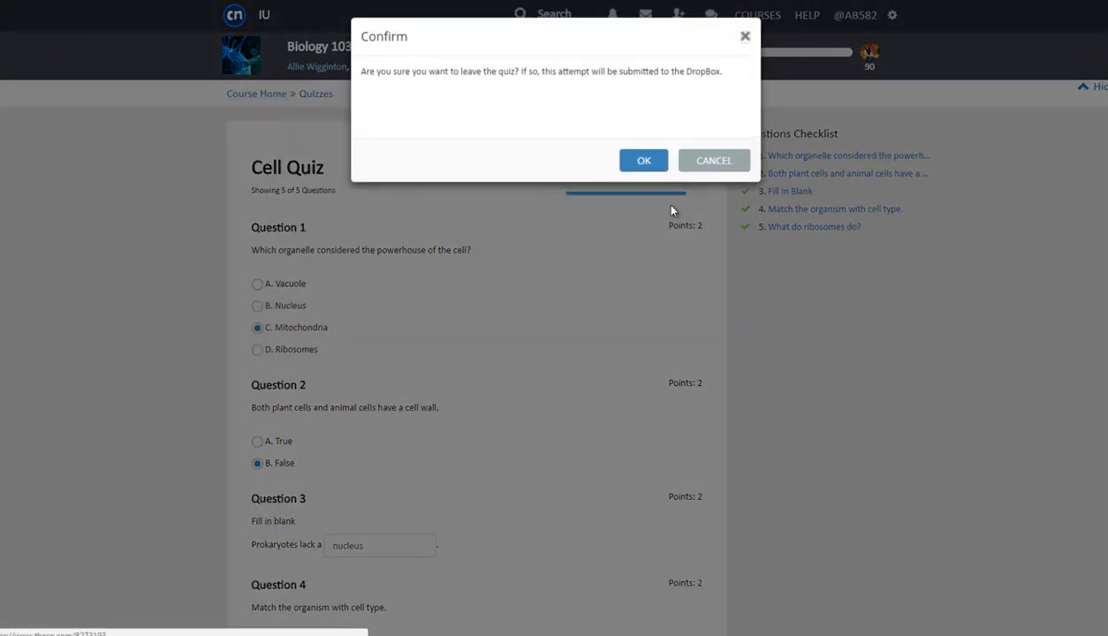
left_click(714, 162)
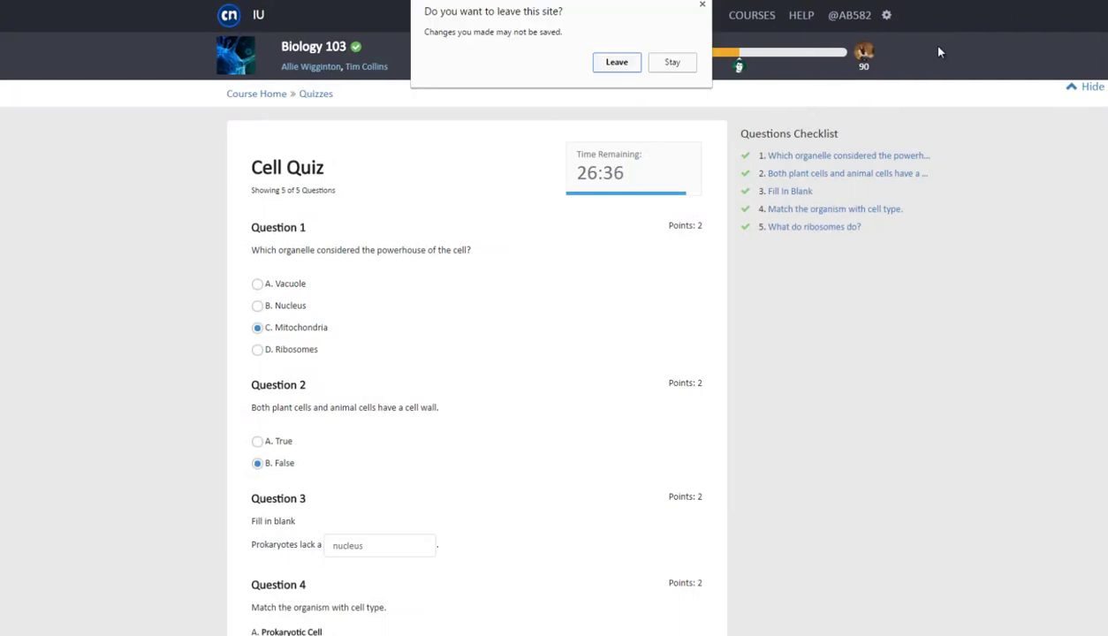
left_click(629, 66)
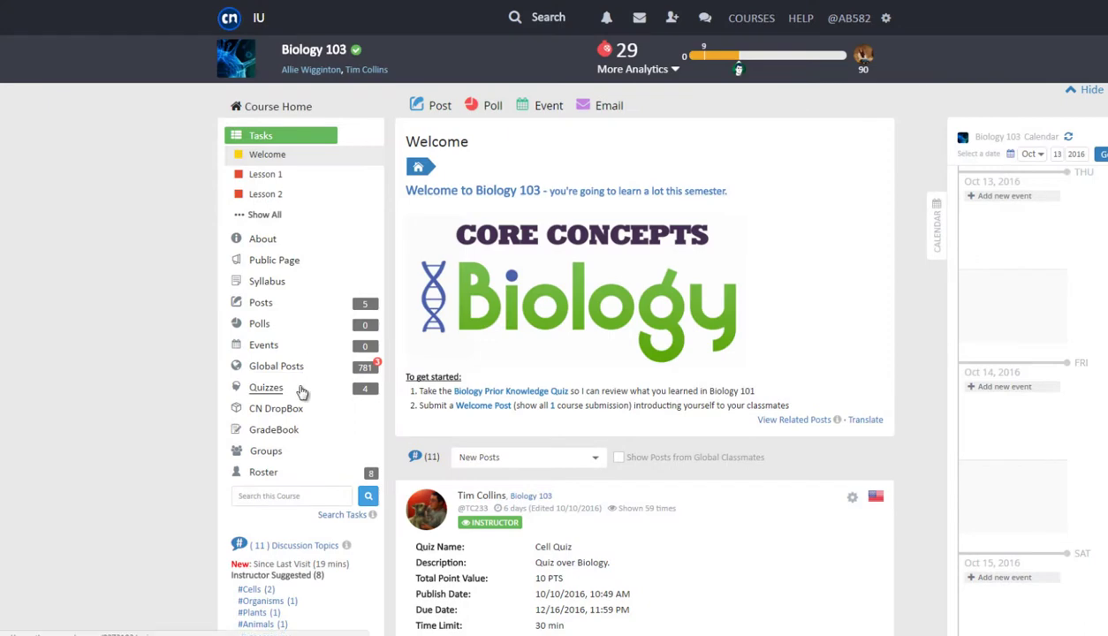
Resume Cell Quiz Attempt 2 from the Quizzes list.
left_click(302, 392)
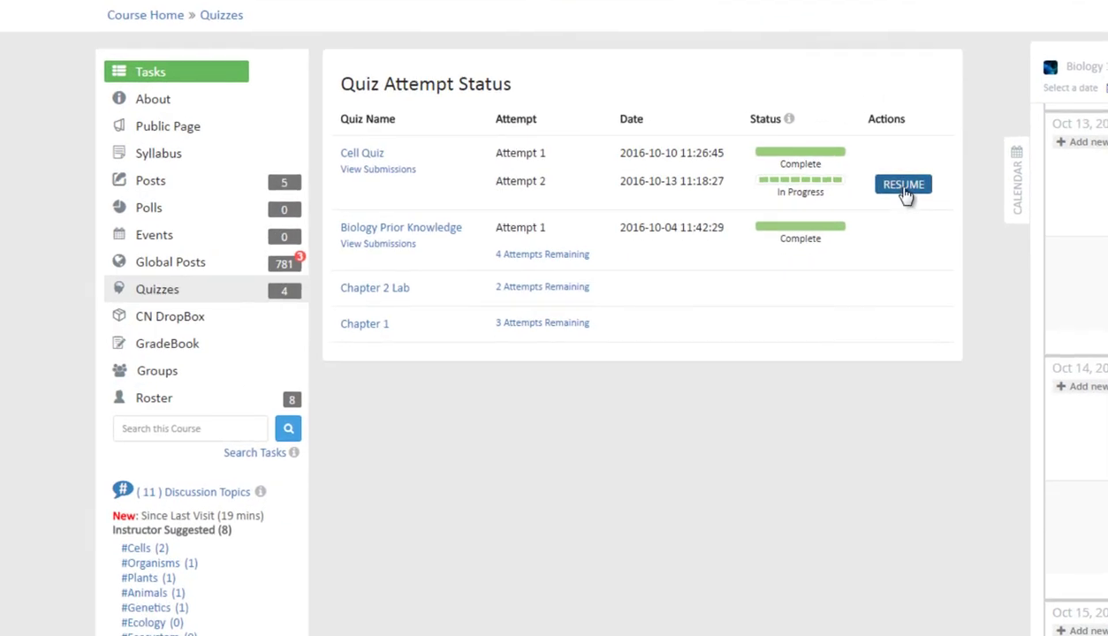
left_click(903, 186)
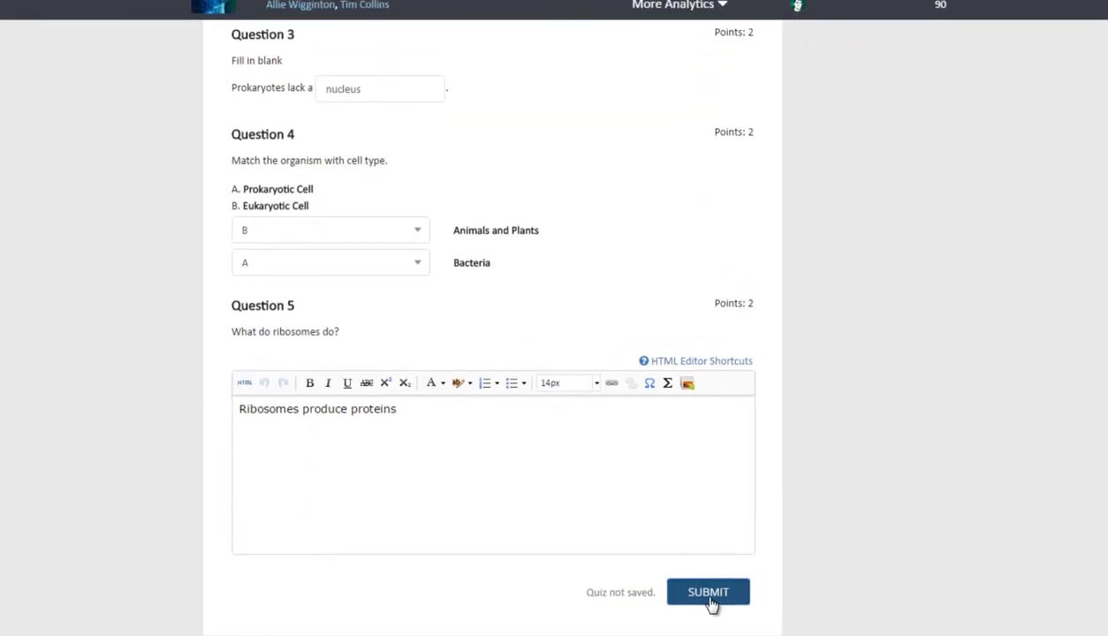
Submit Cell Quiz attempt 2 and confirm with YES.
left_click(716, 578)
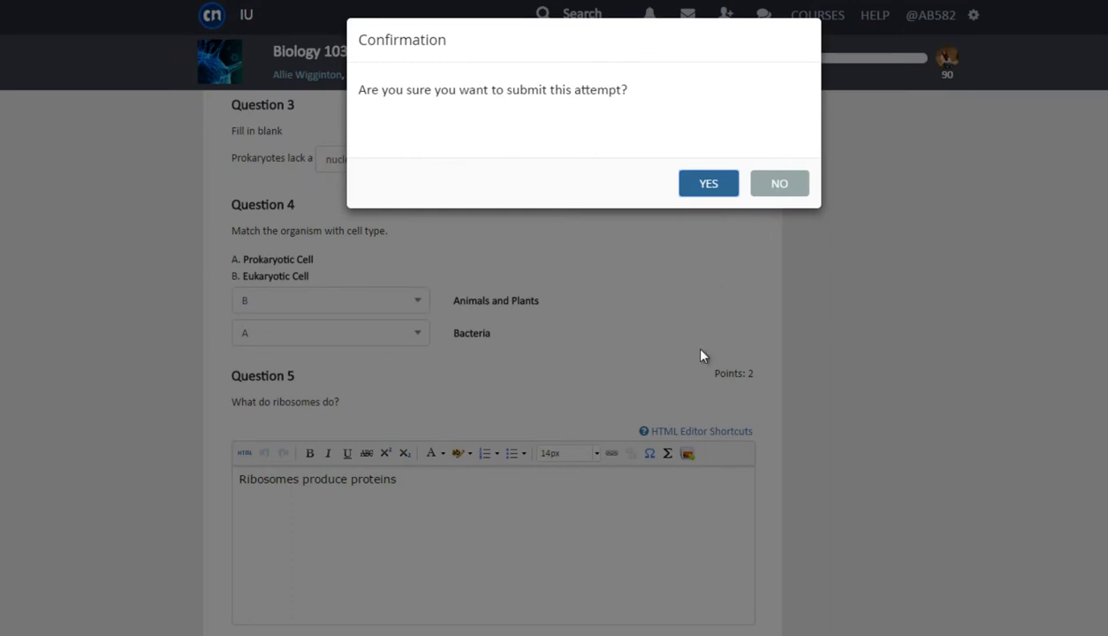
left_click(720, 189)
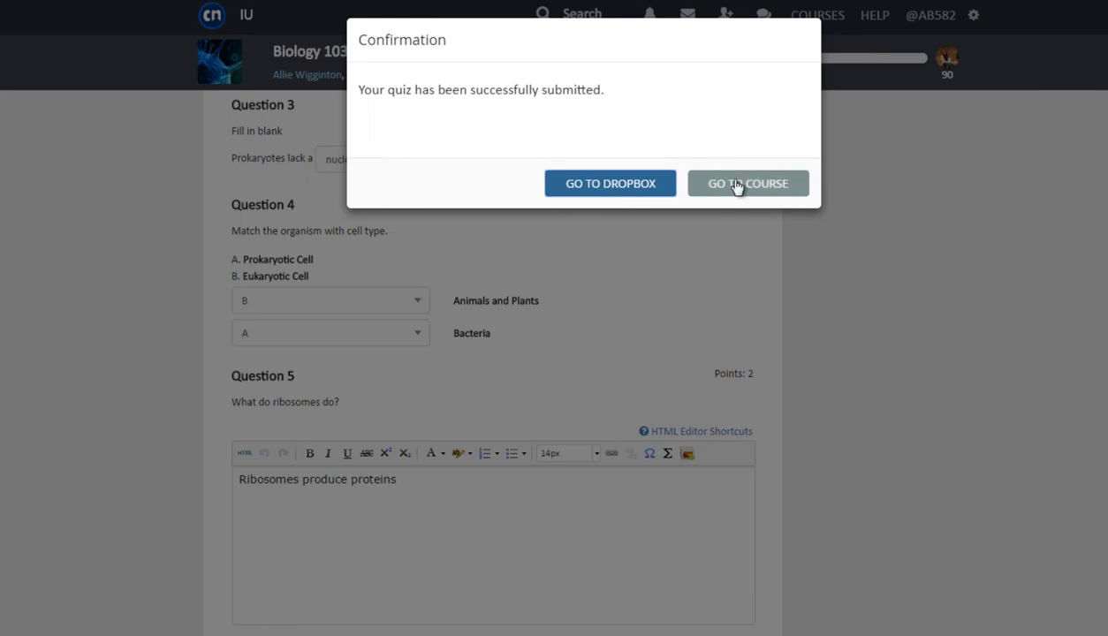
Go to the CN DropBox from the submission confirmation dialog.
left_click(608, 185)
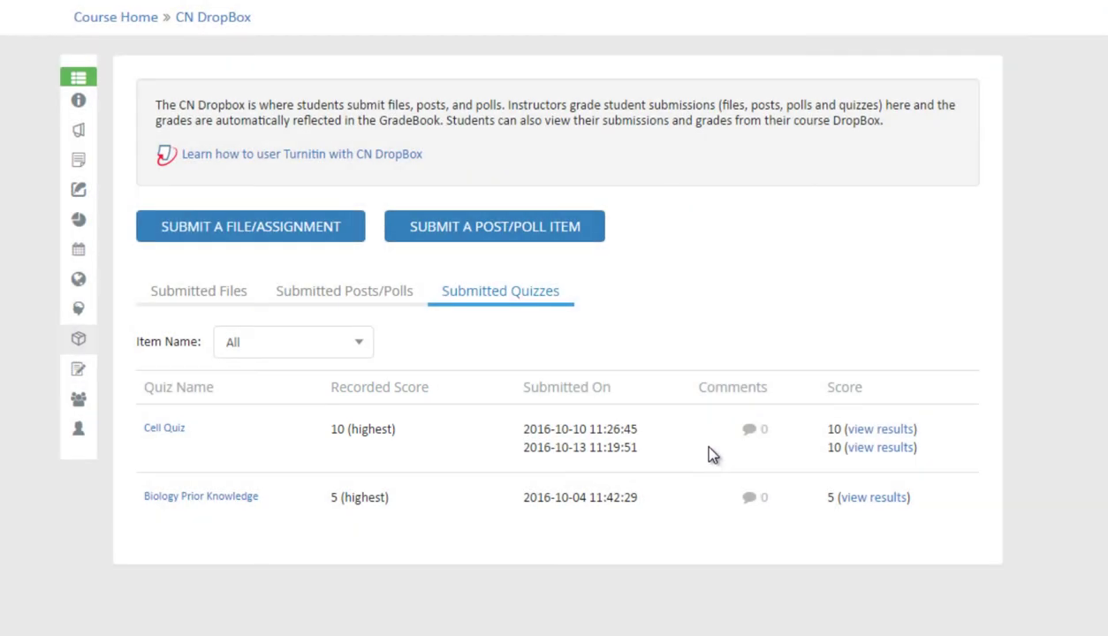
Open the second Cell Quiz submission's results and review all five answers scored 2/2.
left_click(872, 448)
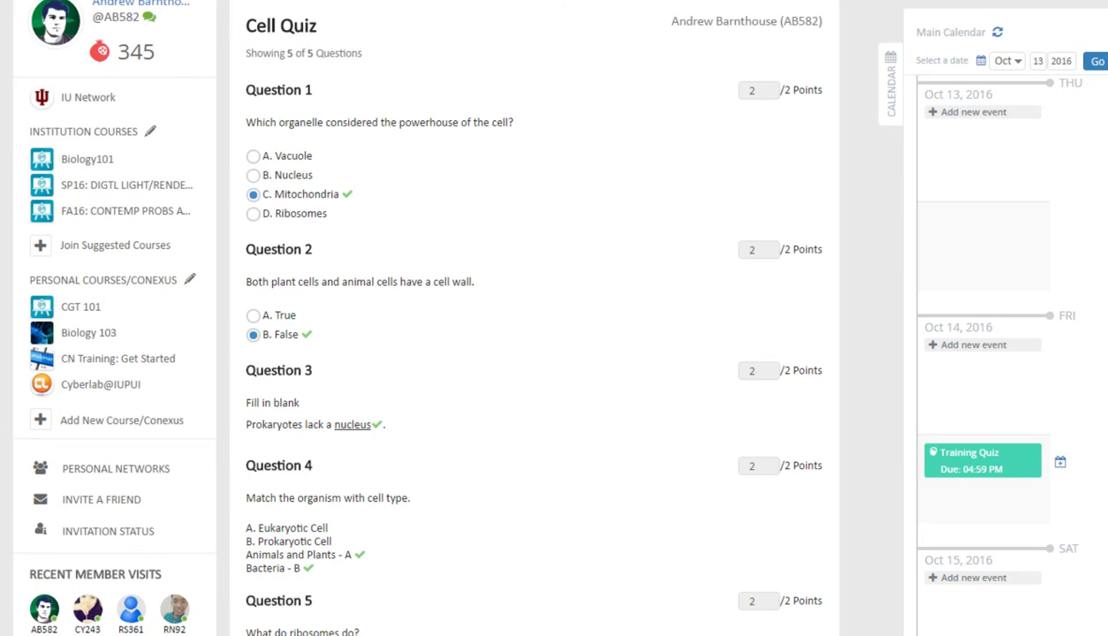
scroll(530, 318, "down", 2)
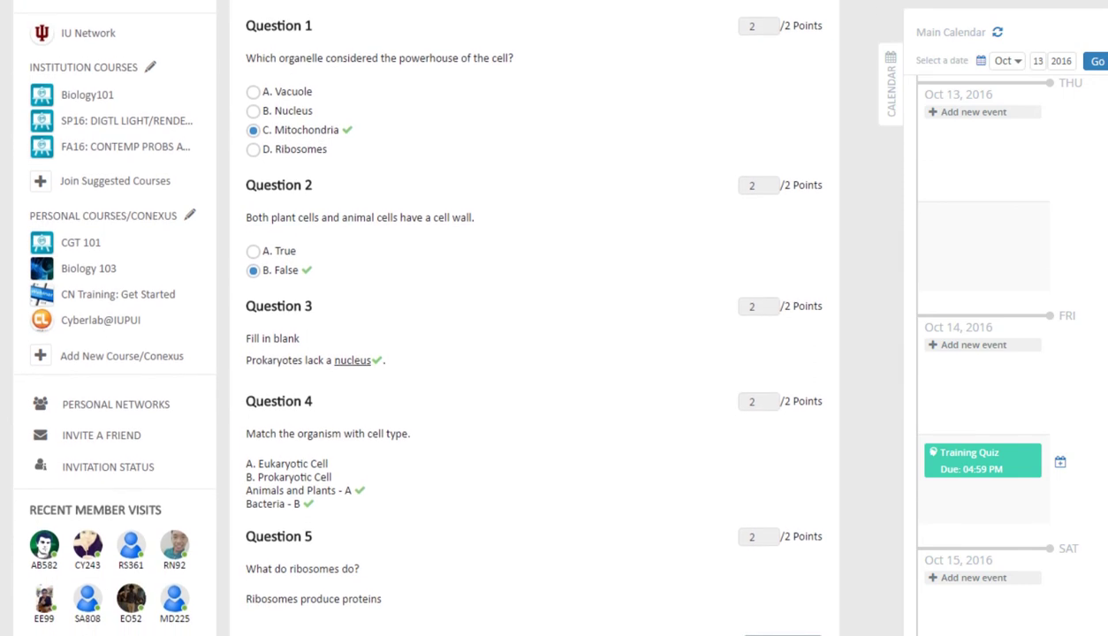
scroll(531, 318, "down", 2)
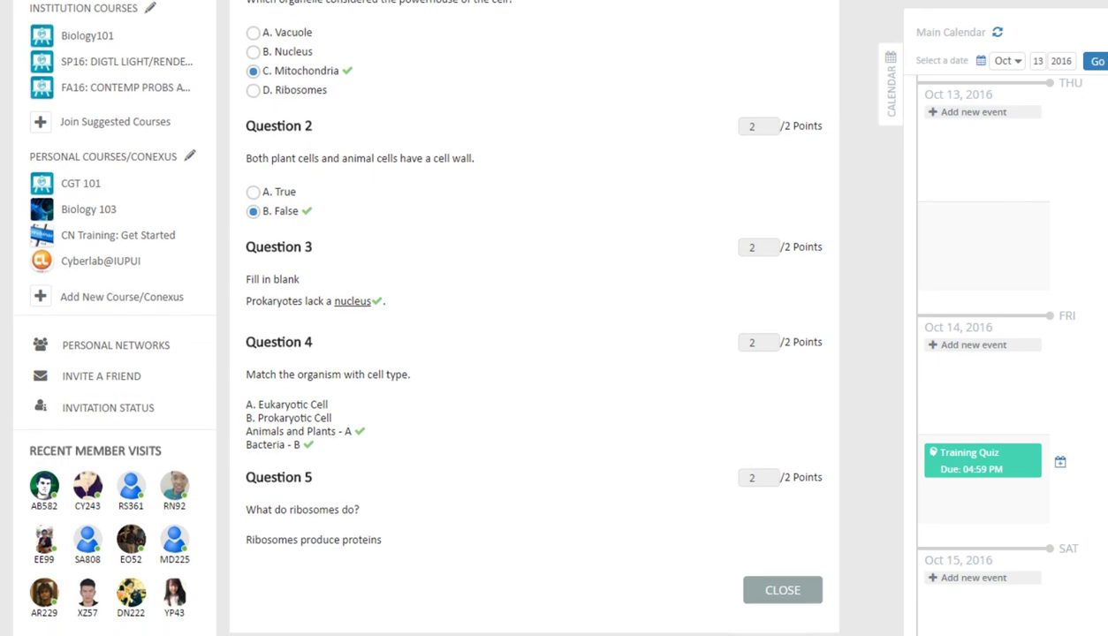
scroll(530, 319, "down", 1)
scroll(530, 318, "up", 1)
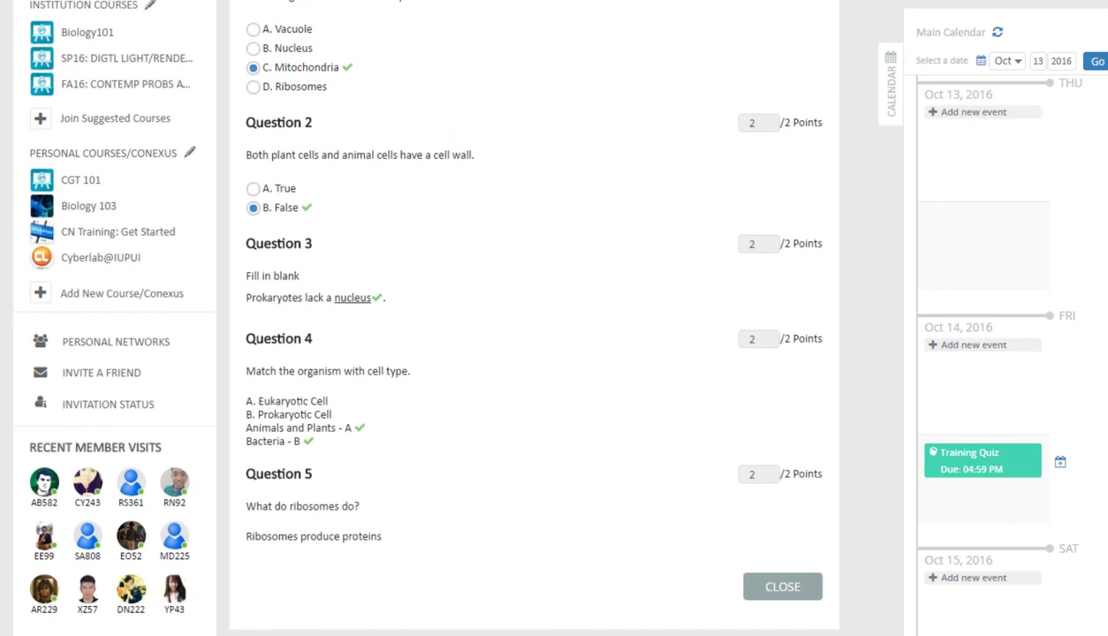